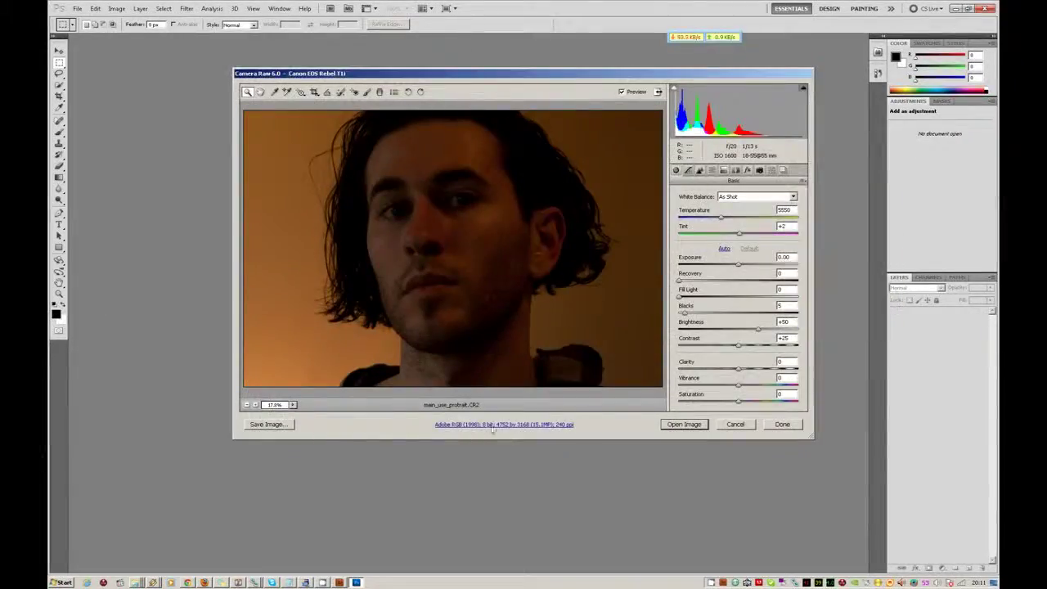
# Apply Camera Raw's Auto tone to brighten the underexposed portrait and add contrast
pyautogui.click(724, 248)
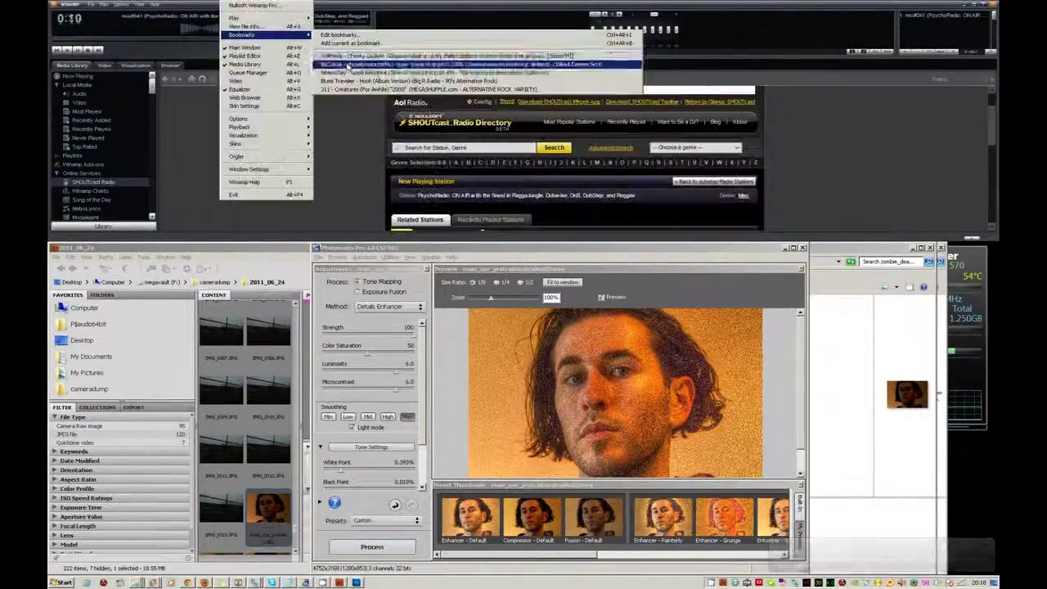
# Check the eye in the Loupe close-up and process the Details Enhancer tone mapping
pyautogui.click(348, 64)
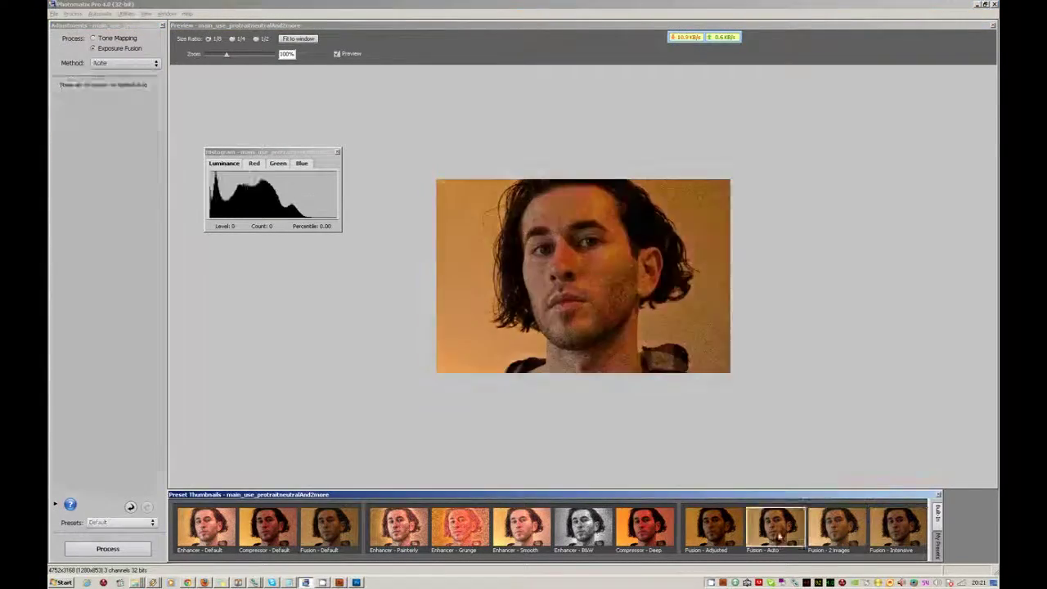
pyautogui.click(551, 265)
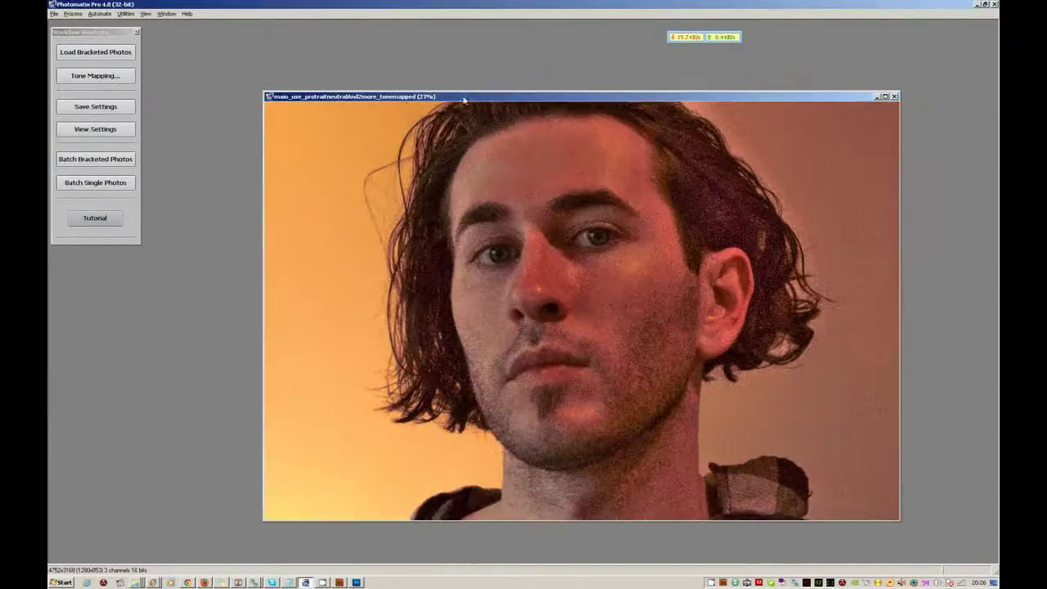
pyautogui.click(54, 13)
pyautogui.click(90, 46)
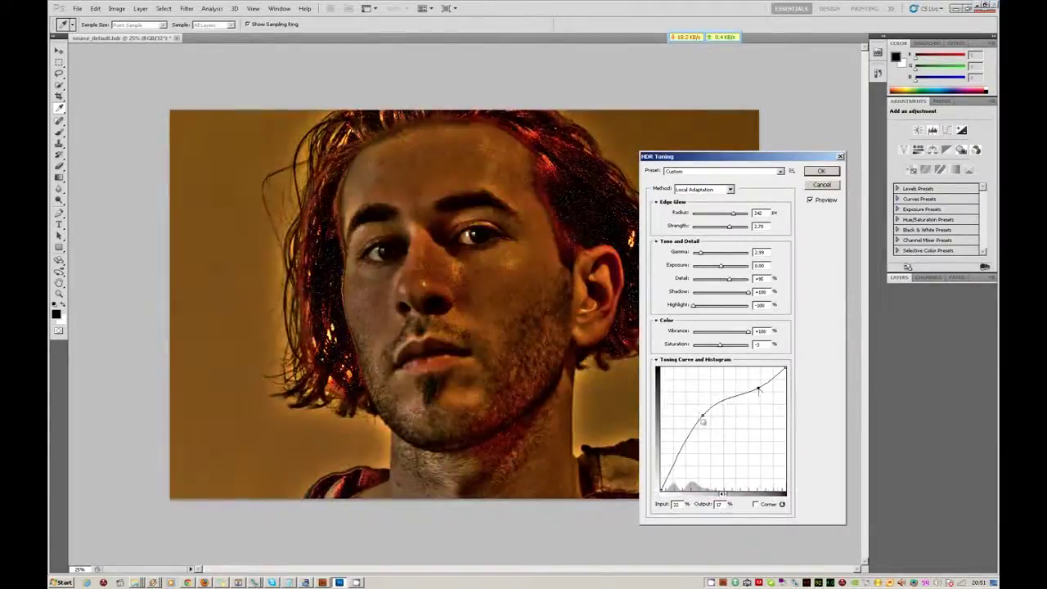
# Lift the HDR Toning curve to brighten the photo and edit the Edge Glow radius
pyautogui.moveTo(702, 417)
pyautogui.mouseDown()
pyautogui.moveTo(732, 407)
pyautogui.moveTo(717, 382)
pyautogui.mouseUp()
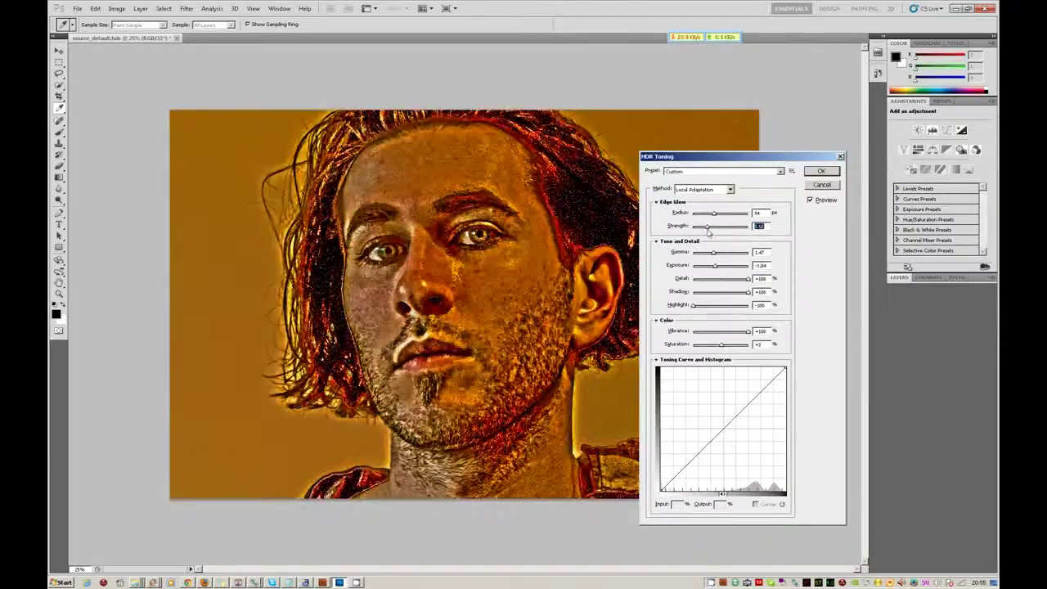
pyautogui.click(759, 213)
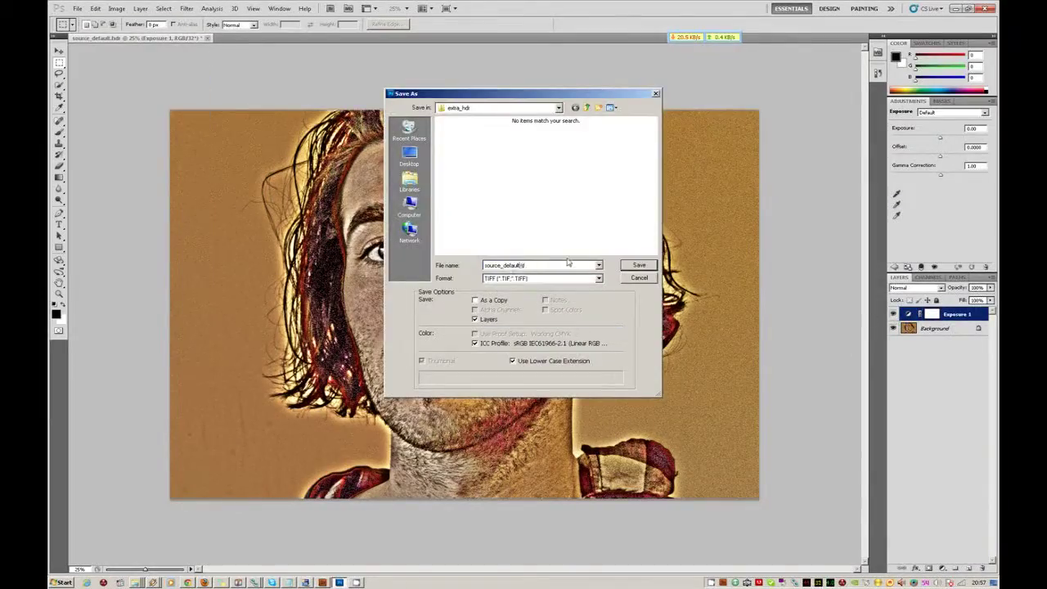
# Confirm saving the toned portrait in TIFF format
pyautogui.click(573, 132)
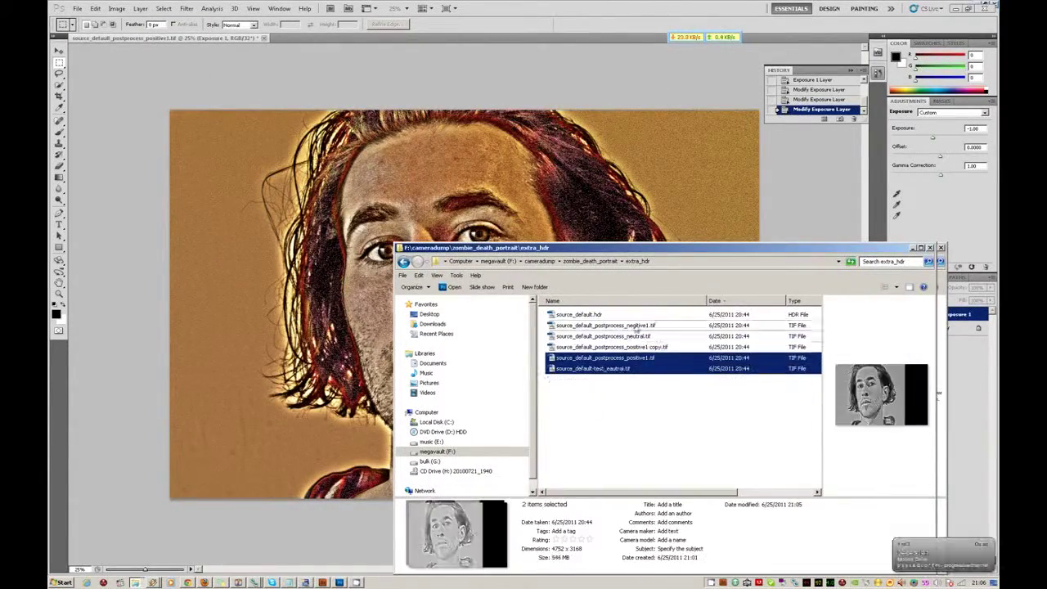
# Select the two TIF versions of the portrait in the extra_hdr folder
pyautogui.rightClick(673, 301)
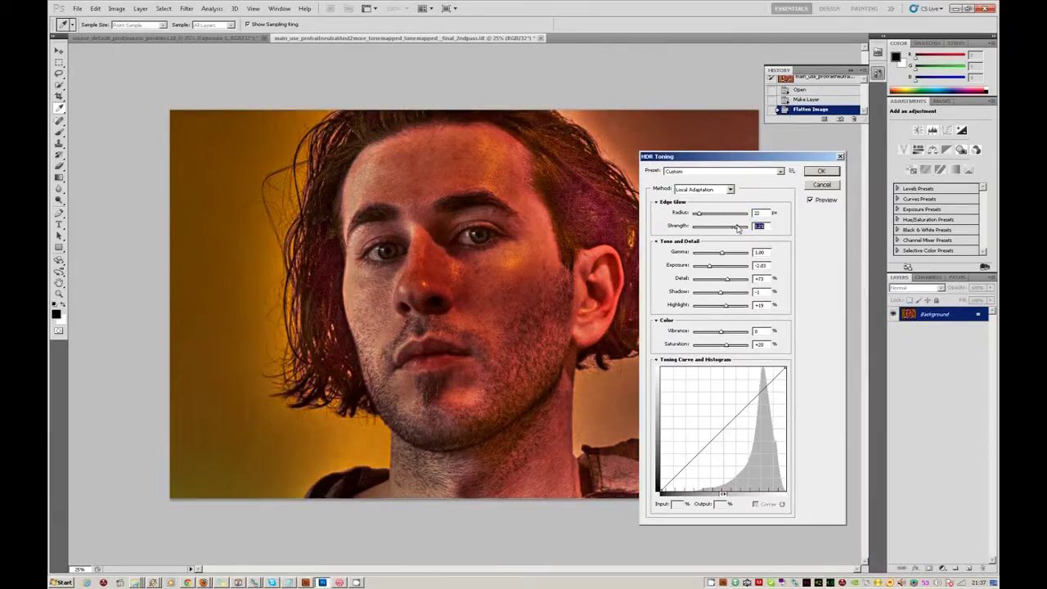
# Raise gamma, exposure and detail, rebalance shadows and highlights, and apply the HDR toning
pyautogui.moveTo(721, 253)
pyautogui.mouseDown()
pyautogui.moveTo(718, 266)
pyautogui.moveTo(746, 279)
pyautogui.moveTo(720, 292)
pyautogui.mouseUp()
pyautogui.moveTo(725, 305); pyautogui.dragTo(701, 305)
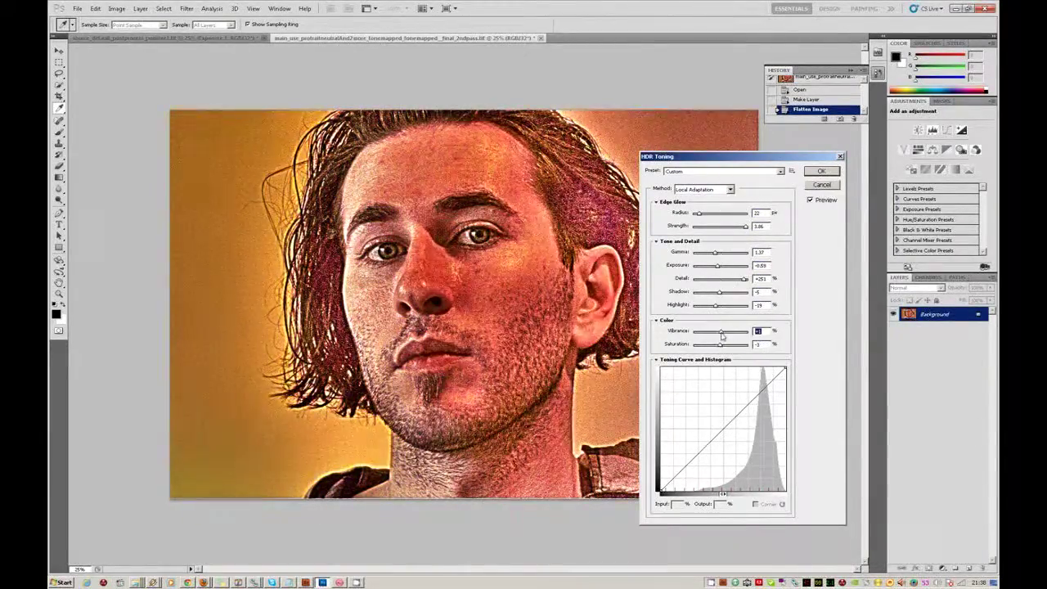
pyautogui.moveTo(723, 305); pyautogui.dragTo(746, 305)
pyautogui.moveTo(718, 266)
pyautogui.mouseDown()
pyautogui.moveTo(705, 266)
pyautogui.moveTo(723, 252)
pyautogui.moveTo(705, 253)
pyautogui.moveTo(748, 279)
pyautogui.mouseUp()
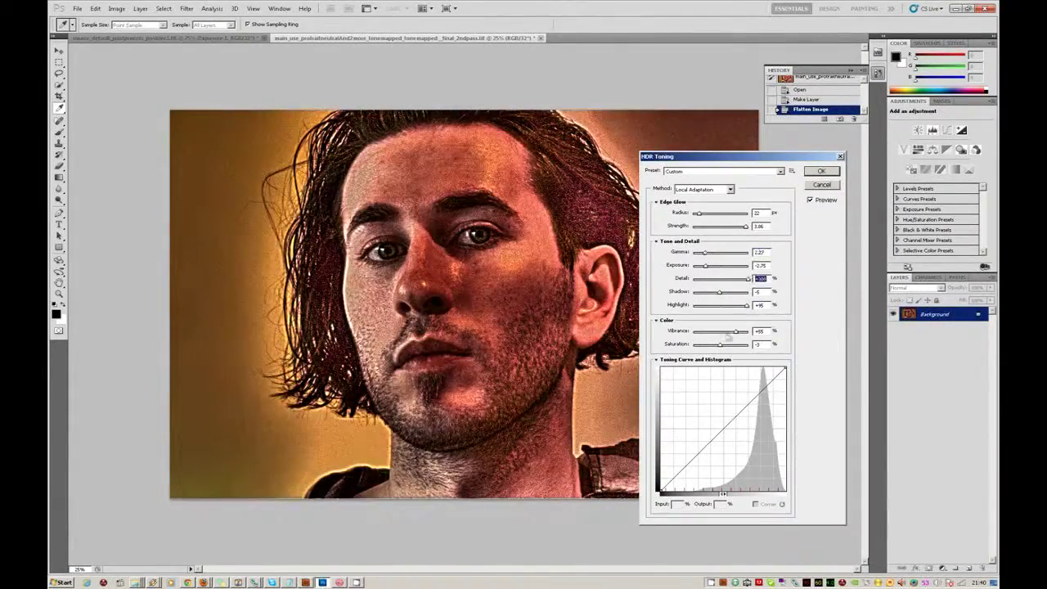
pyautogui.press('Return')
pyautogui.click(117, 8)
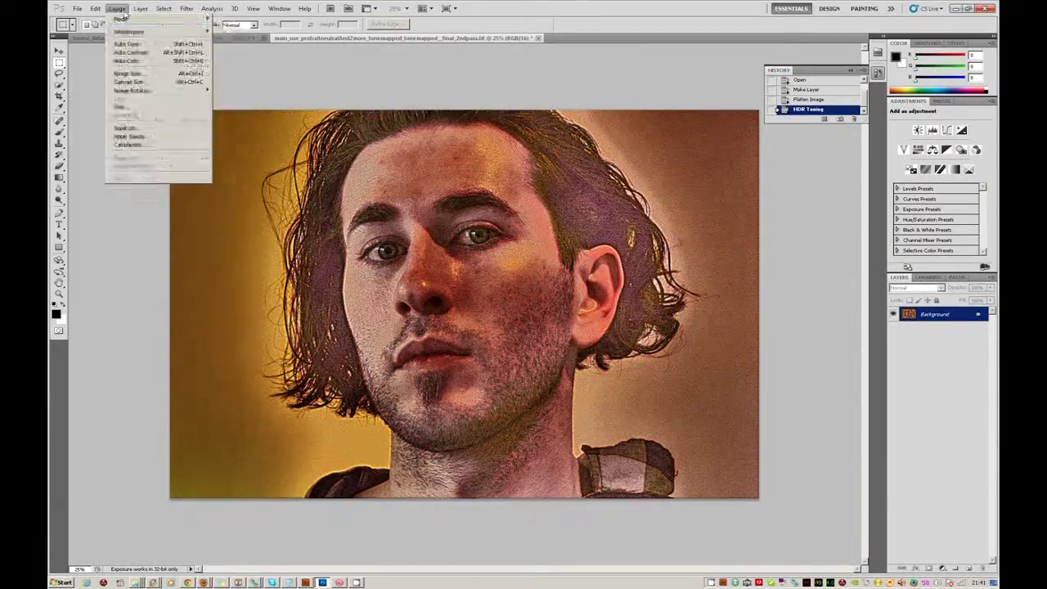
# In Shadows/Highlights with more options, lift shadows, narrow their tonal width, set radius and maximise highlight recovery
pyautogui.click(245, 139)
pyautogui.click(585, 259)
pyautogui.moveTo(671, 236); pyautogui.dragTo(684, 240)
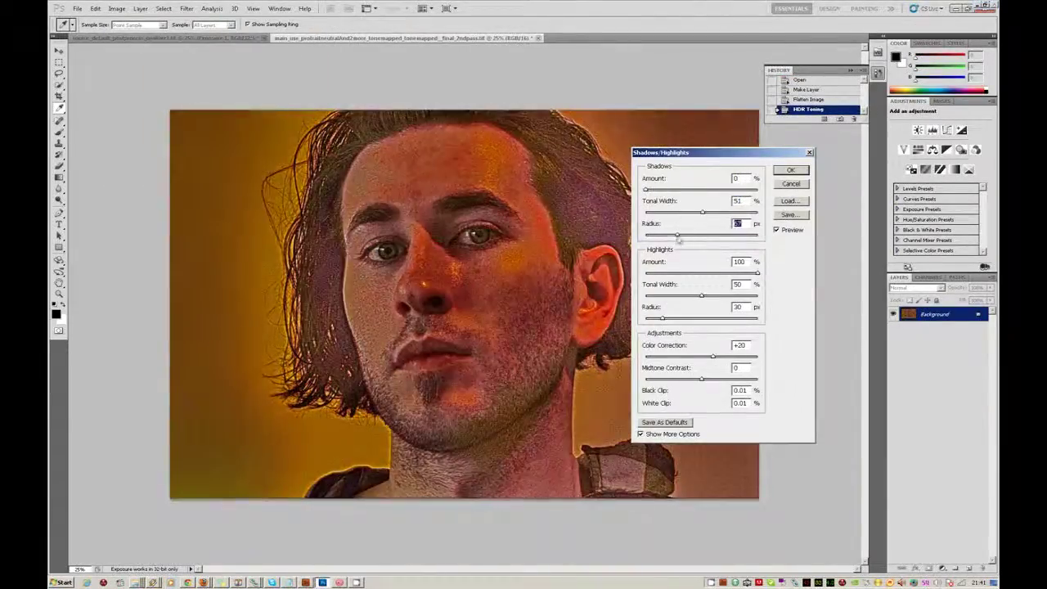
pyautogui.moveTo(646, 189)
pyautogui.mouseDown()
pyautogui.moveTo(736, 189)
pyautogui.moveTo(692, 212)
pyautogui.mouseUp()
pyautogui.moveTo(646, 272); pyautogui.dragTo(774, 281)
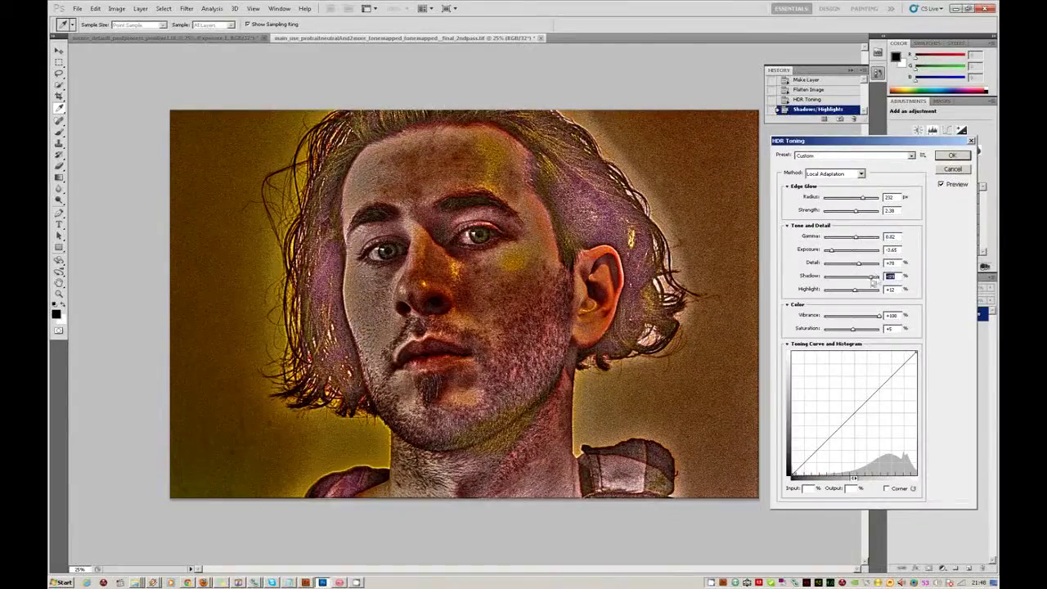
# Brighten the toning highlights, edit the gamma value and apply the HDR toning pass
pyautogui.click(865, 289)
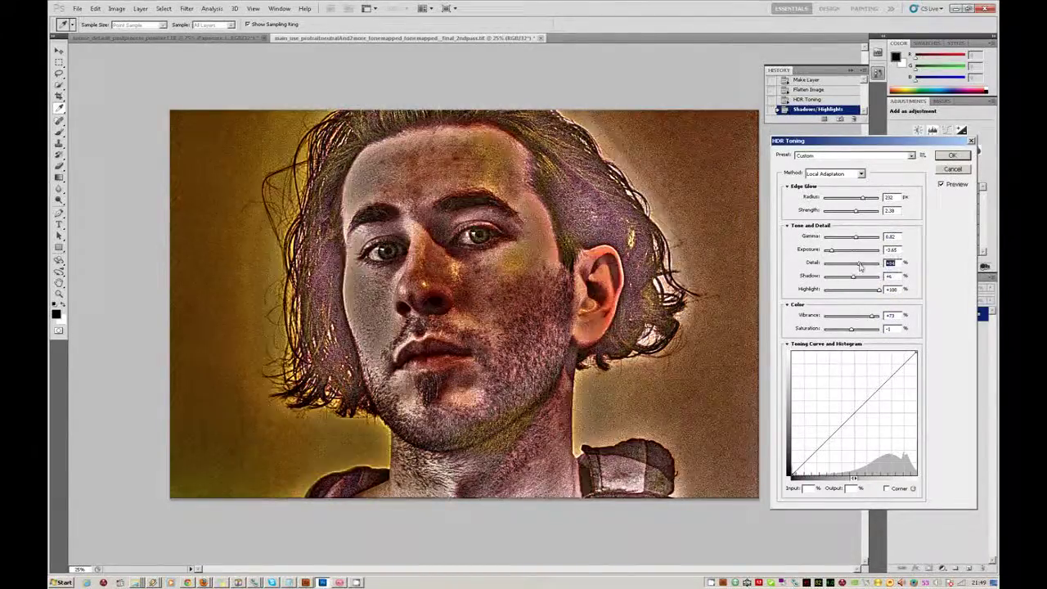
pyautogui.click(854, 237)
pyautogui.press('Return')
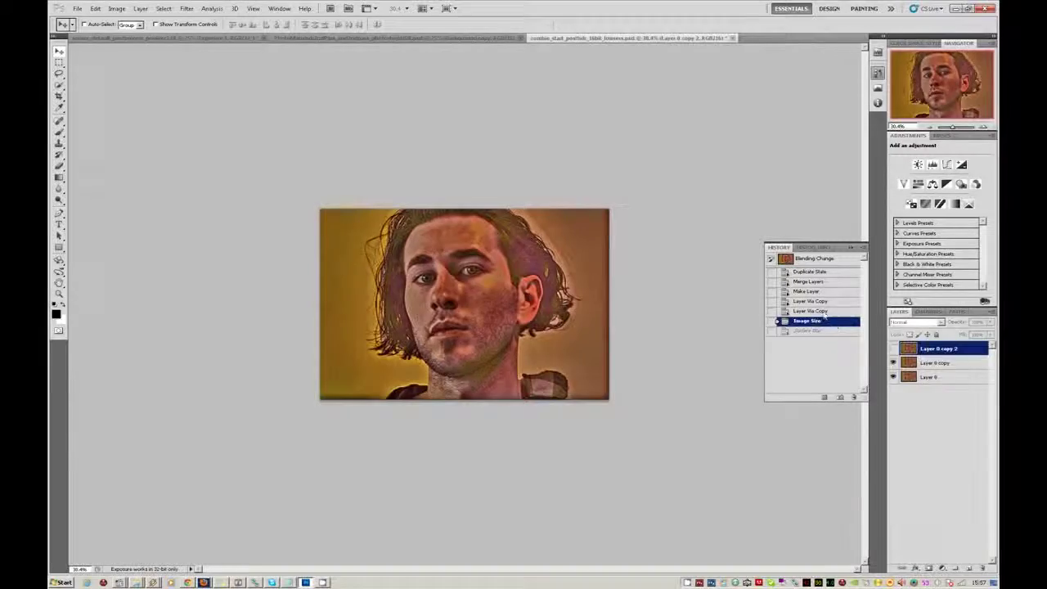
# Select the middle duplicate portrait layer for surface blurring
pyautogui.click(941, 362)
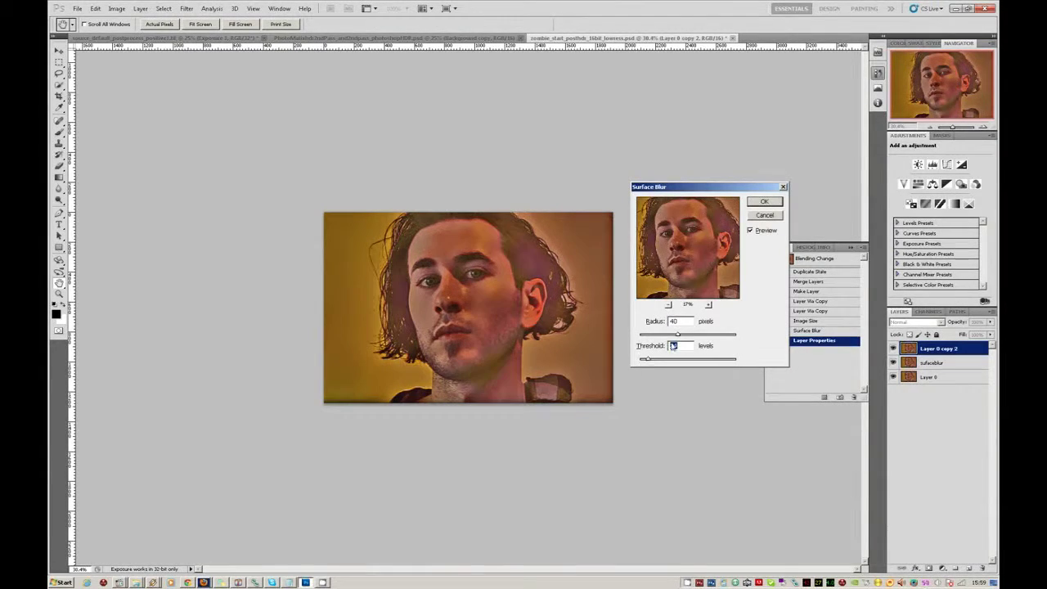
# Apply the Surface Blur at Radius 40 pixels to the layer
pyautogui.press('Return')
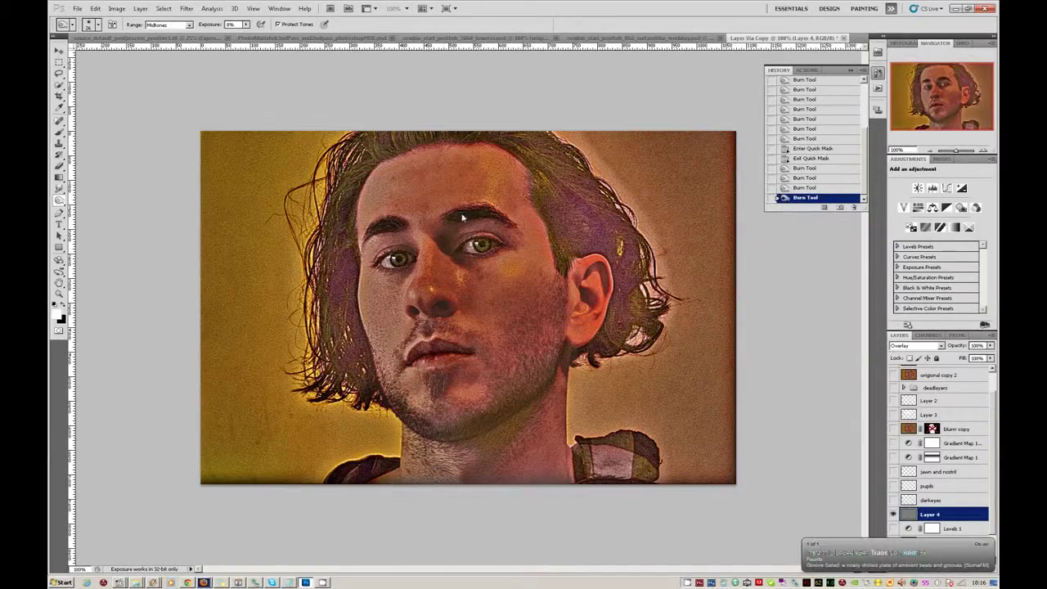
# Check the tutorial's Dodge and Burn step in Firefox, then set Photoshop's brush size to 21
pyautogui.hotkey('alt', 'Tab')
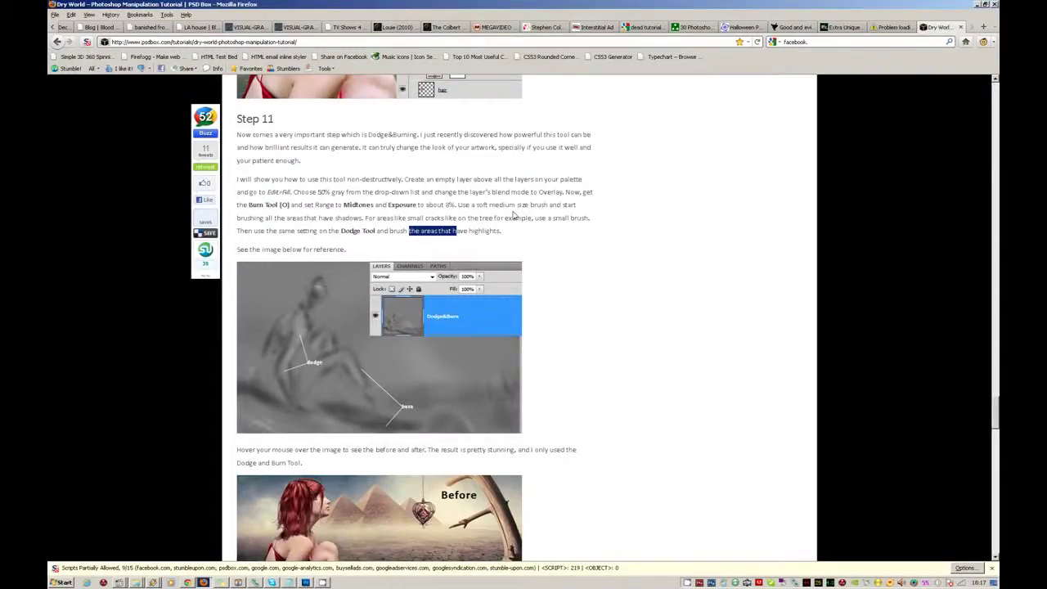
pyautogui.hotkey('alt', 'Tab')
pyautogui.click(98, 25)
pyautogui.doubleClick(114, 106)
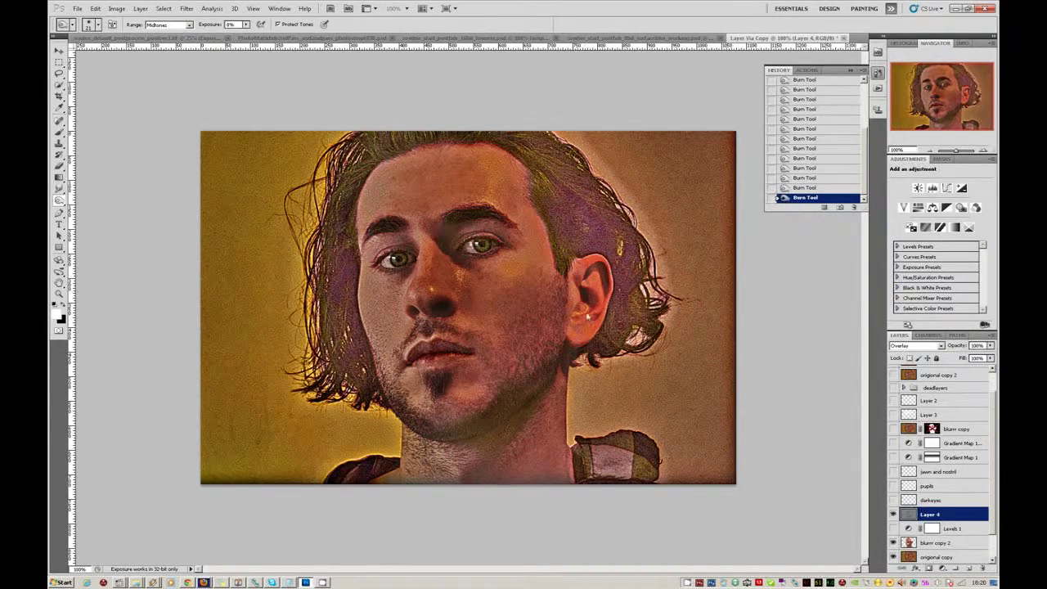
# Set the brush size to 15 and magnify the view onto the right eye
pyautogui.click(98, 24)
pyautogui.doubleClick(97, 107)
pyautogui.click(97, 25)
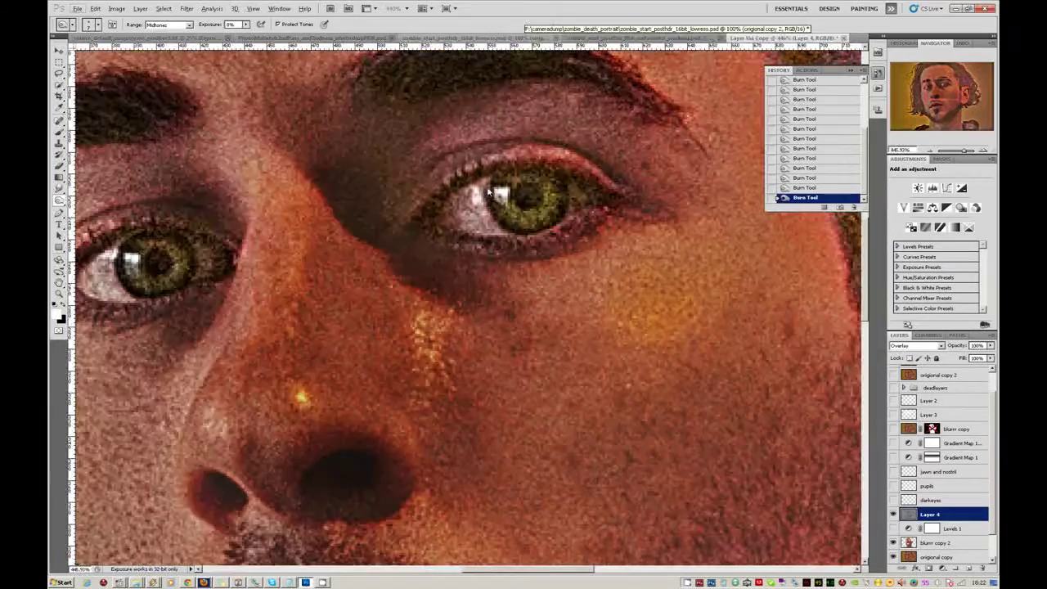
pyautogui.moveTo(470, 258); pyautogui.dragTo(557, 230)
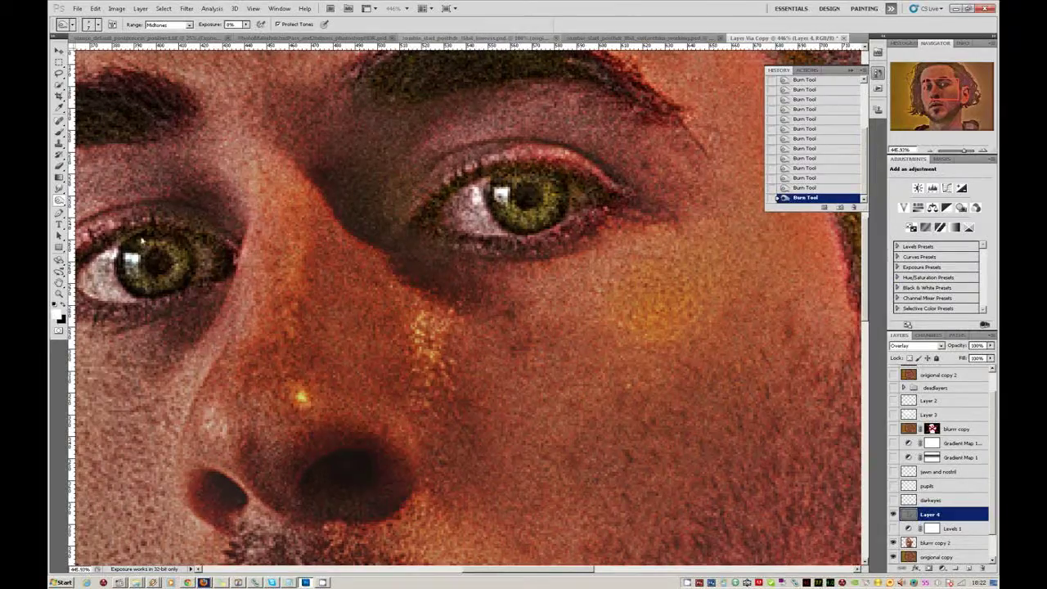
# Fit the portrait in the window, hide Layer 4 to compare the burn, and return to the tutorial
pyautogui.hotkey('ctrl', '-')
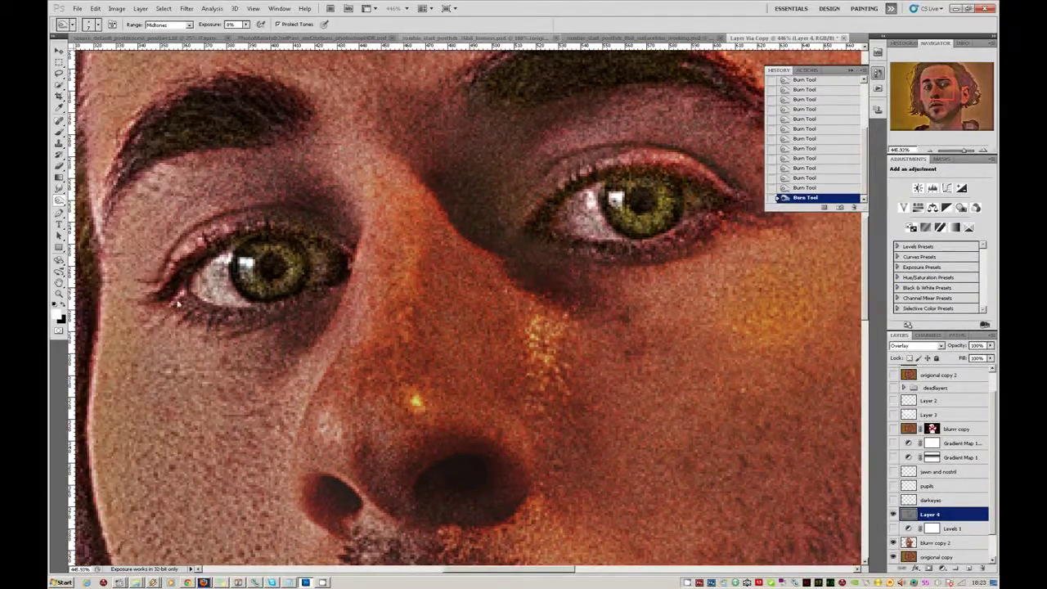
pyautogui.scroll(-5, 444, 467)
pyautogui.hotkey('ctrl', '0')
pyautogui.click(894, 514)
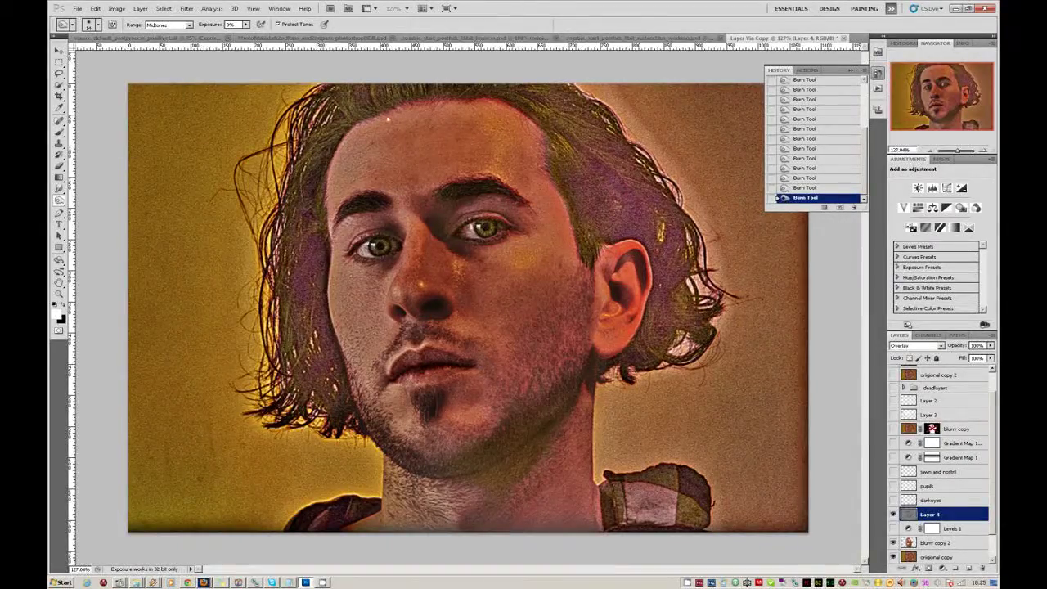
pyautogui.hotkey('alt', 'Tab')
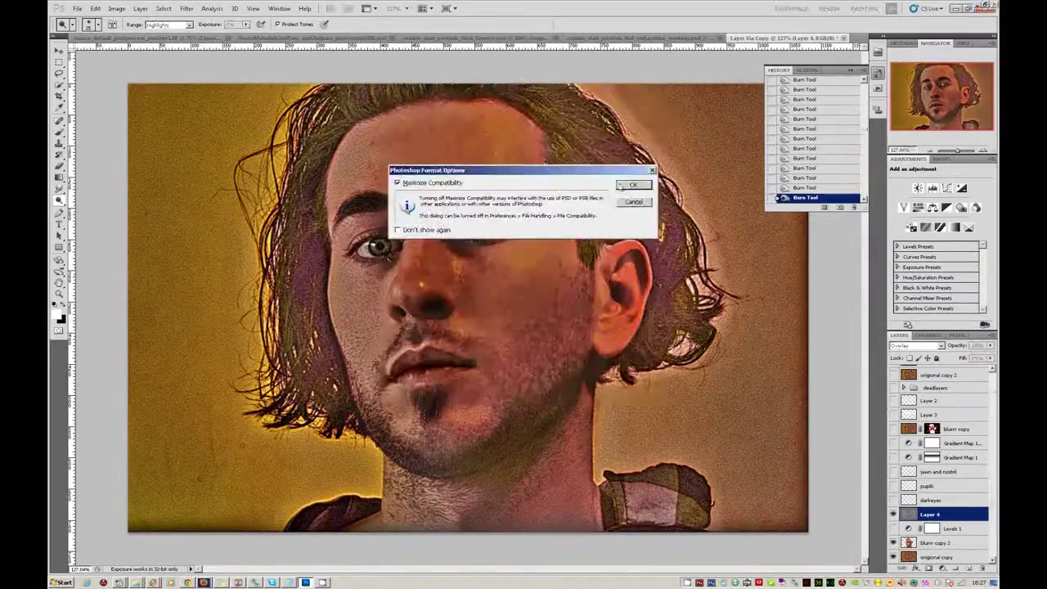
# With a size 6 brush, dodge the nose bridge, upper-right forehead and left eye white
pyautogui.press('[')
pyautogui.press('[')
pyautogui.press('[')
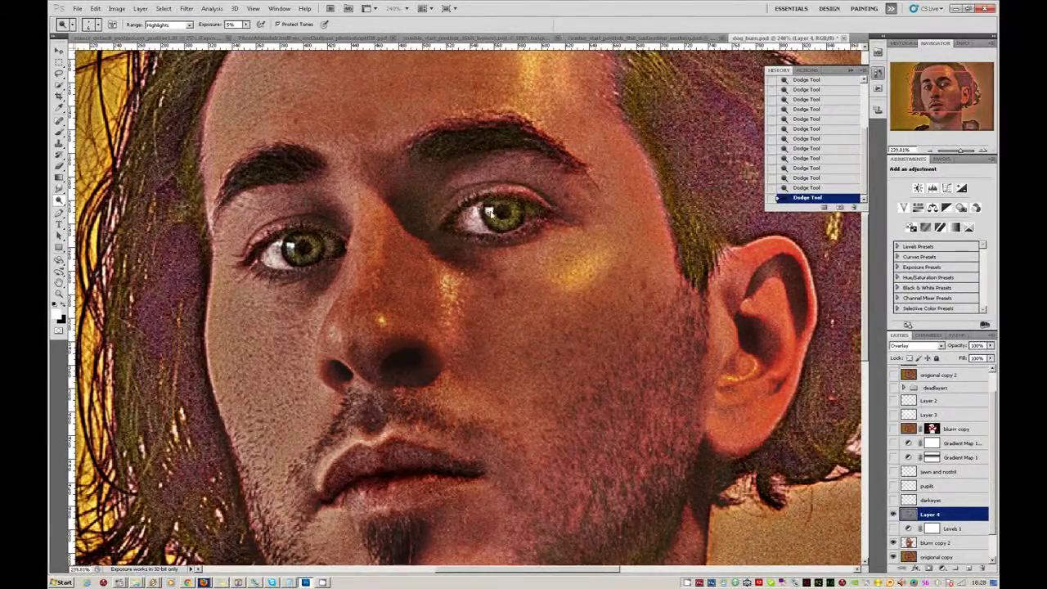
pyautogui.hotkey('ctrl', '0')
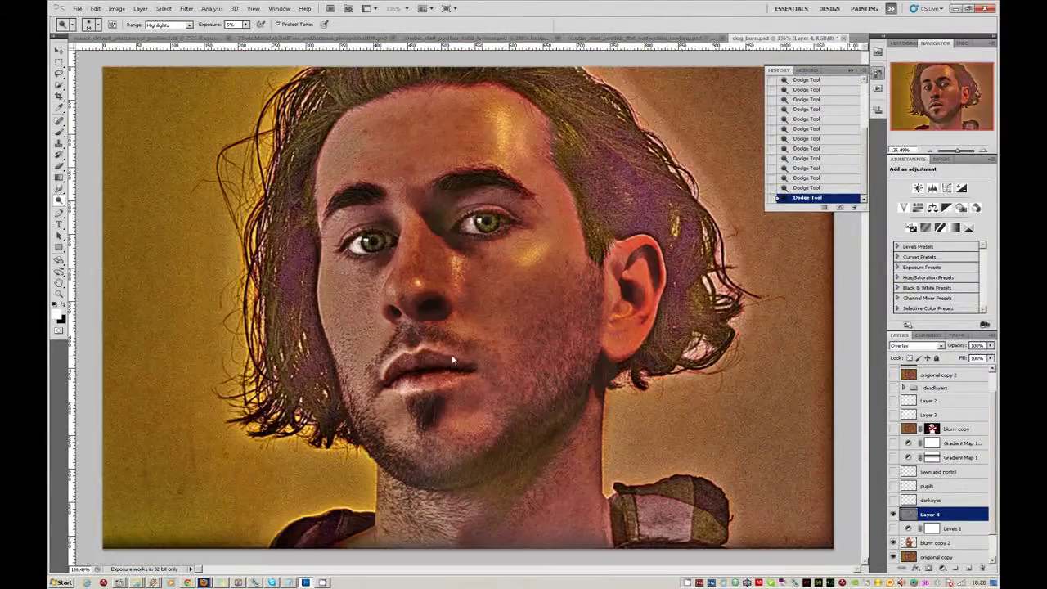
pyautogui.moveTo(397, 195)
pyautogui.mouseDown()
pyautogui.moveTo(418, 241)
pyautogui.moveTo(416, 286)
pyautogui.mouseUp()
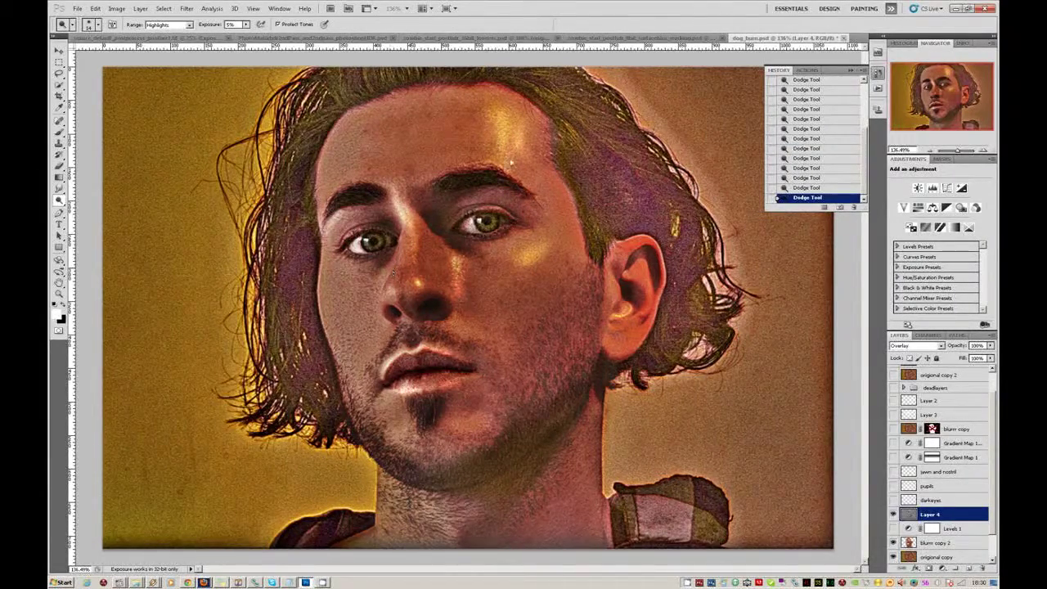
pyautogui.moveTo(504, 131); pyautogui.dragTo(533, 204)
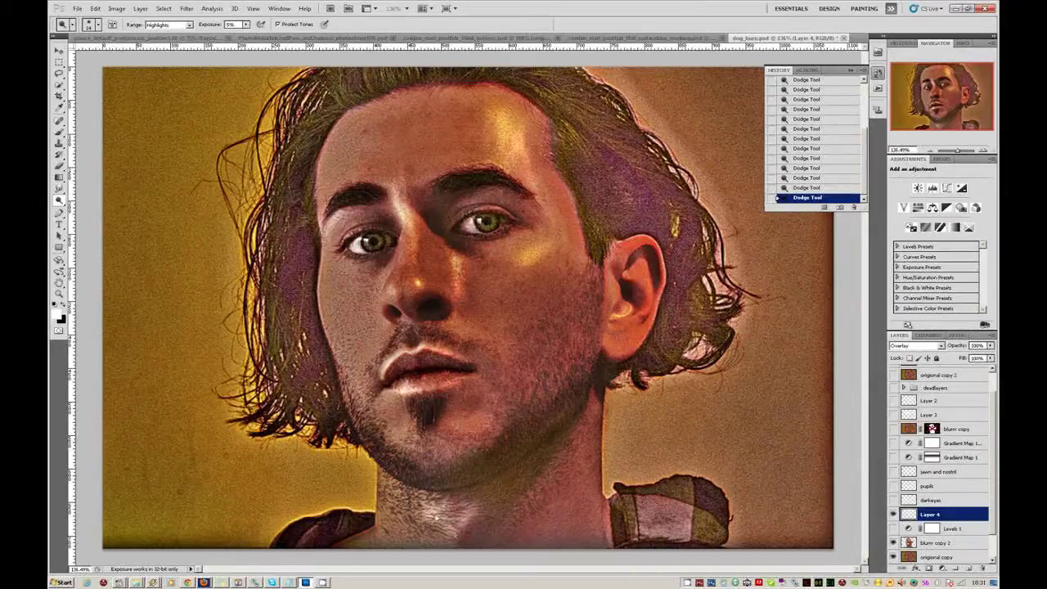
pyautogui.scroll(3, 376, 238)
pyautogui.scroll(1, 339, 335)
pyautogui.moveTo(340, 335); pyautogui.dragTo(360, 311)
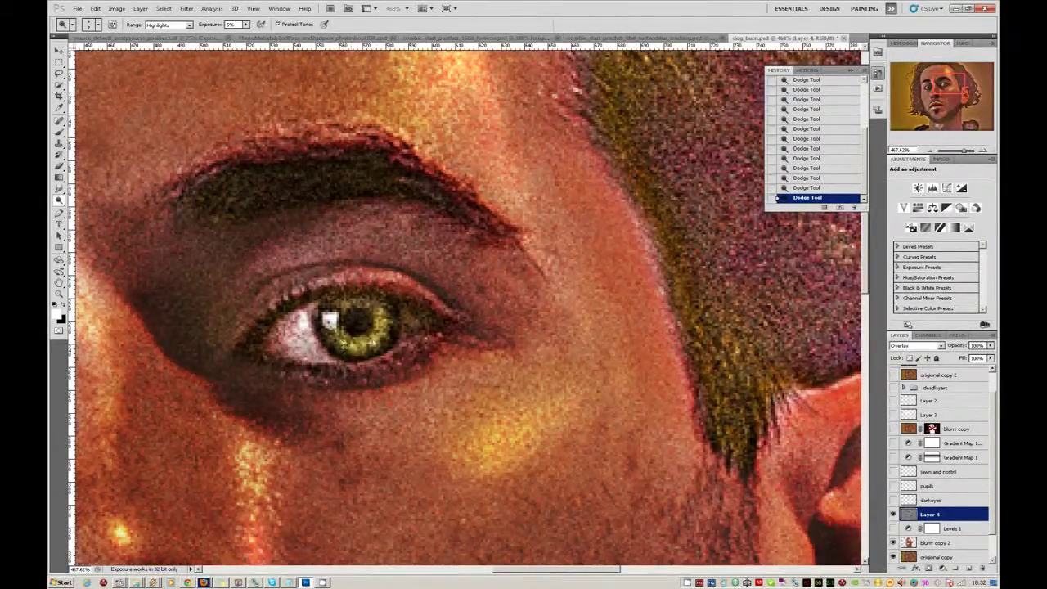
pyautogui.scroll(-3, 372, 266)
pyautogui.scroll(-2, 513, 333)
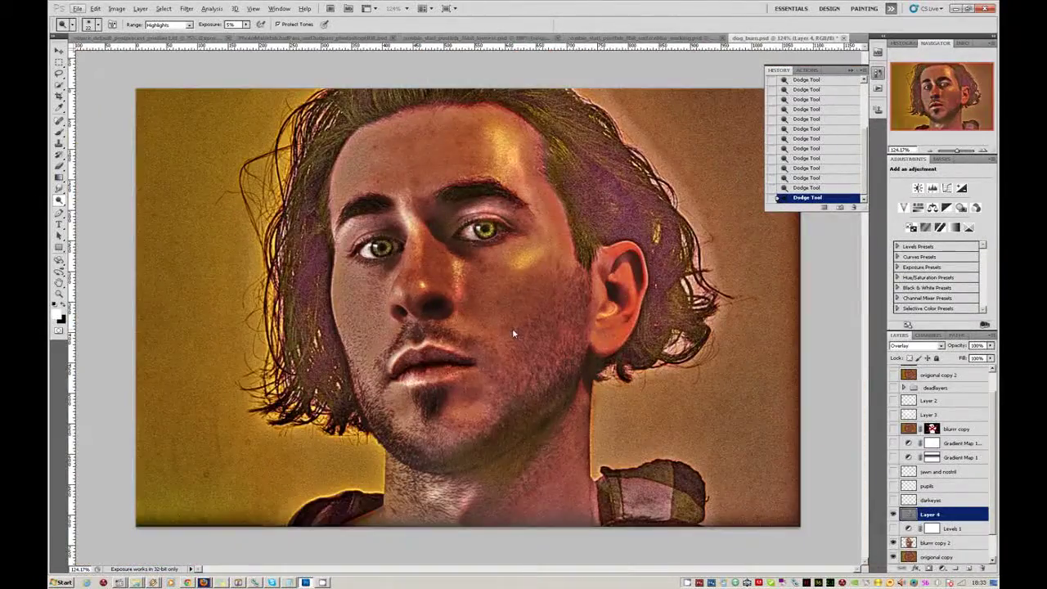
# Try a burn stroke on the upper face, undo it, compare with Layer 4 hidden, and duplicate Layer 4
pyautogui.hotkey('shift', 'o')
pyautogui.moveTo(551, 240); pyautogui.dragTo(519, 188)
pyautogui.hotkey('ctrl', 'alt', 'z')
pyautogui.hotkey('ctrl', 'alt', 'z')
pyautogui.hotkey('ctrl', 'alt', 'z')
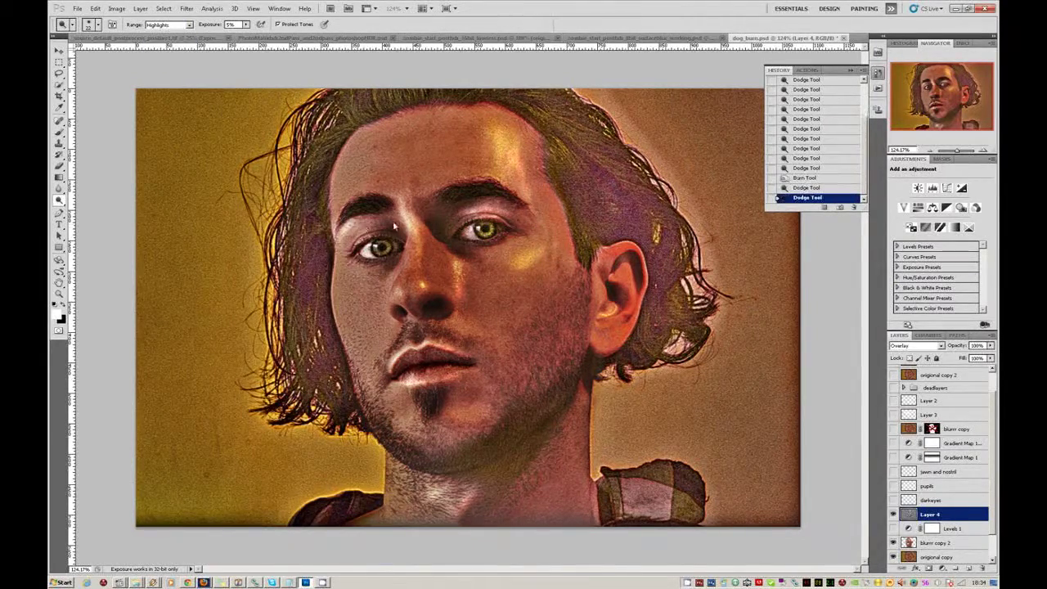
pyautogui.click(893, 514)
pyautogui.hotkey('ctrl', 'j')
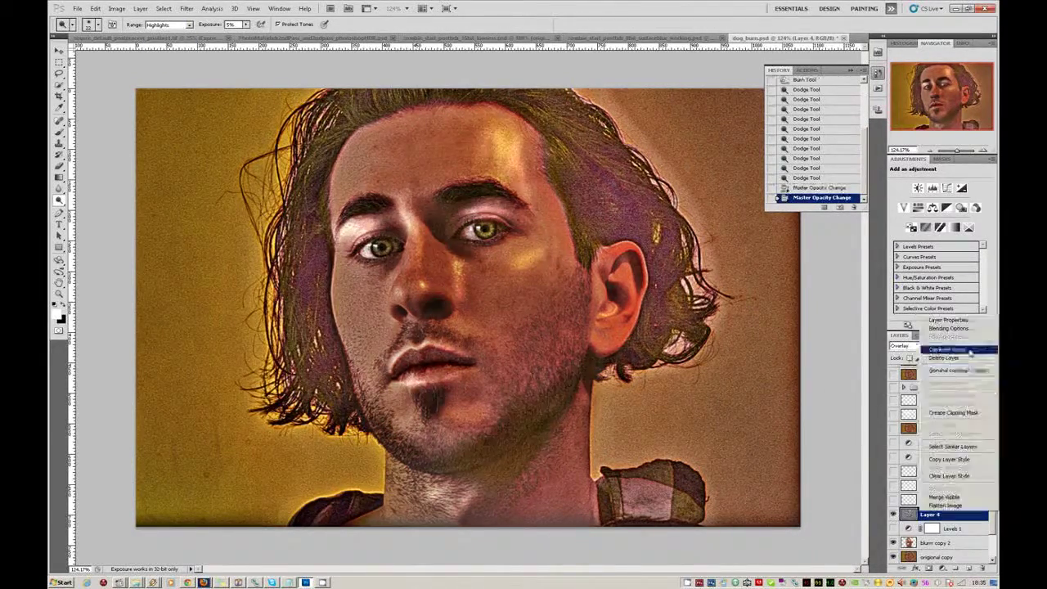
# Cycle blend modes on Layer 4 copy, view at actual size, and save via Save for Web & Devices
pyautogui.hotkey('shift', '+')
pyautogui.hotkey('shift', '+')
pyautogui.hotkey('shift', '+')
pyautogui.hotkey('shift', '+')
pyautogui.hotkey('shift', '+')
pyautogui.hotkey('shift', '+')
pyautogui.hotkey('shift', '+')
pyautogui.hotkey('shift', '+')
pyautogui.hotkey('shift', '+')
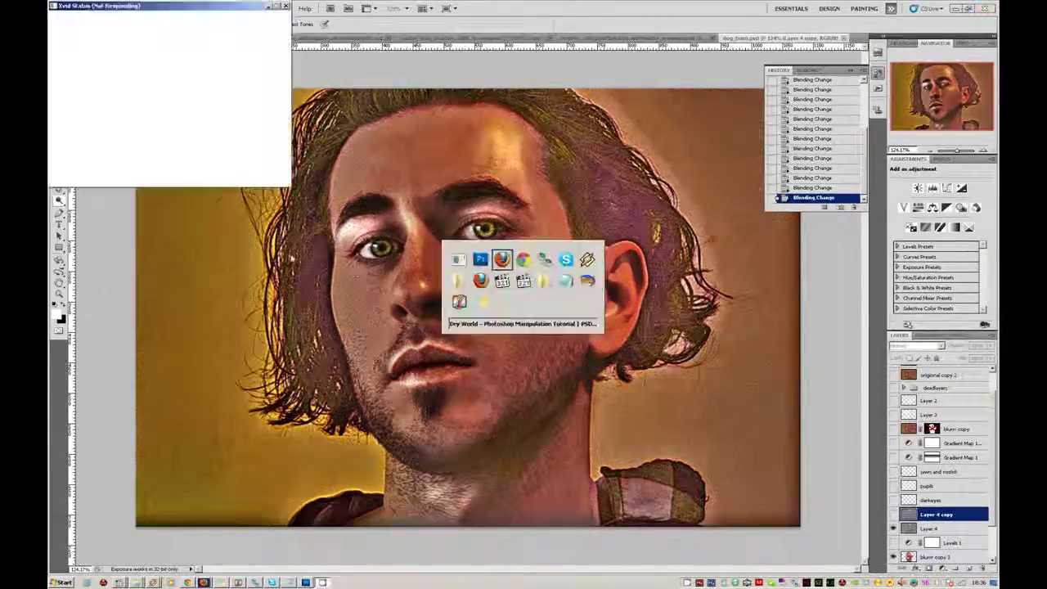
pyautogui.hotkey('ctrl', 'alt', '0')
pyautogui.hotkey('ctrl', 'shift', 'alt', 's')
pyautogui.press('Return')
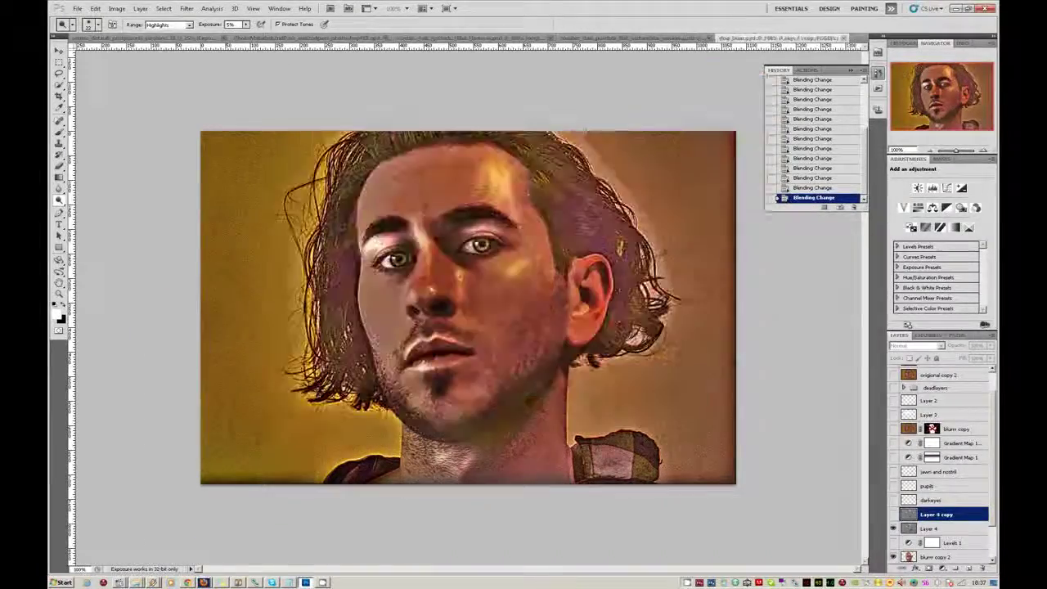